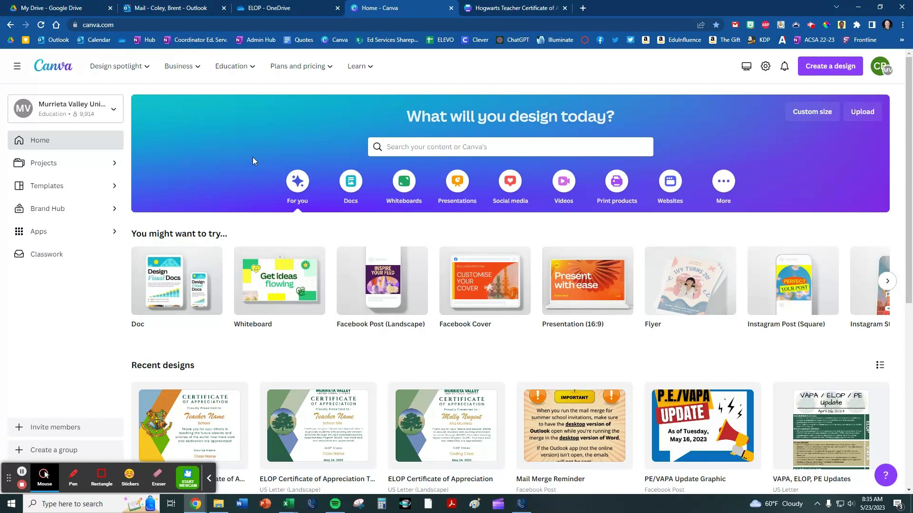
- Search templates for 'certificate', then preview and close the blue congratulatory certificate
click(503, 144)
text(cer)
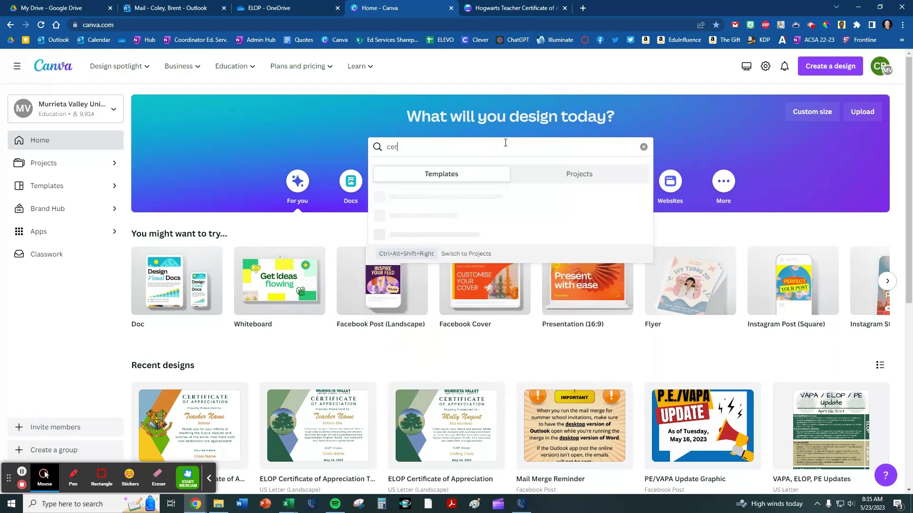
text(tificate)
key(Return)
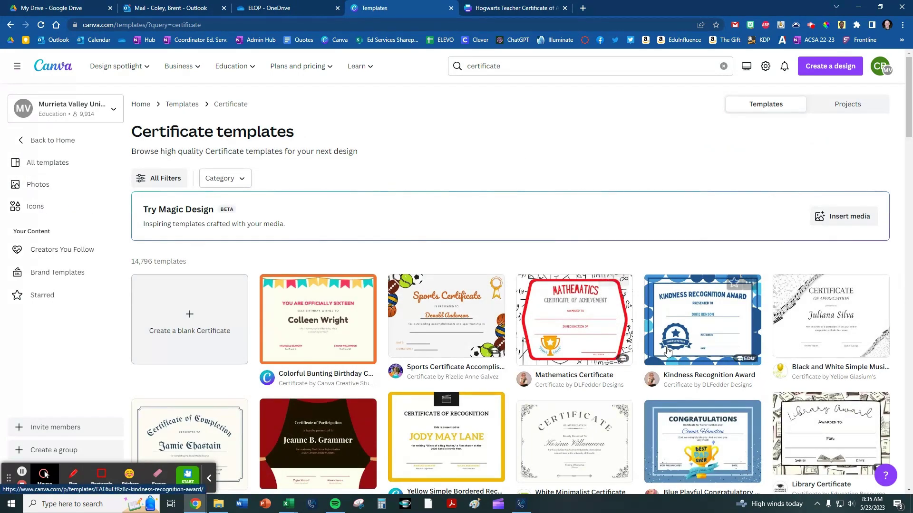
scroll(621, 332, down, 1)
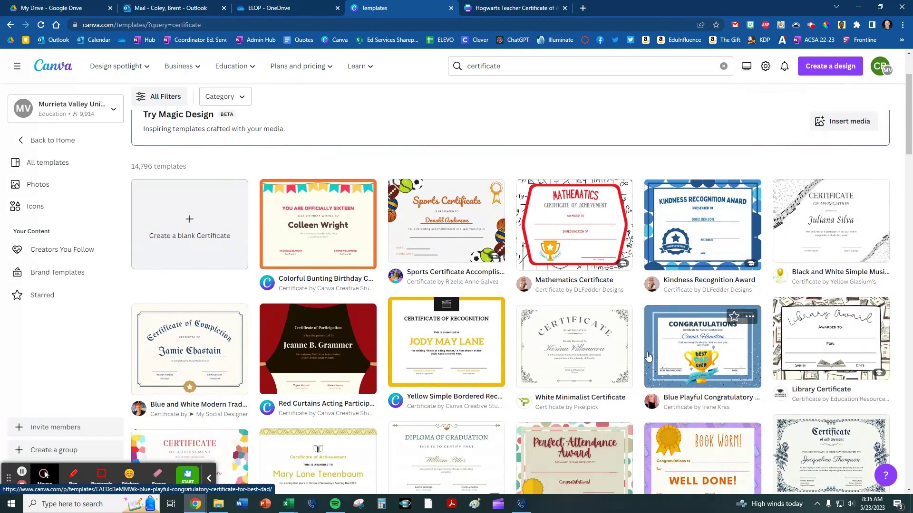
click(701, 330)
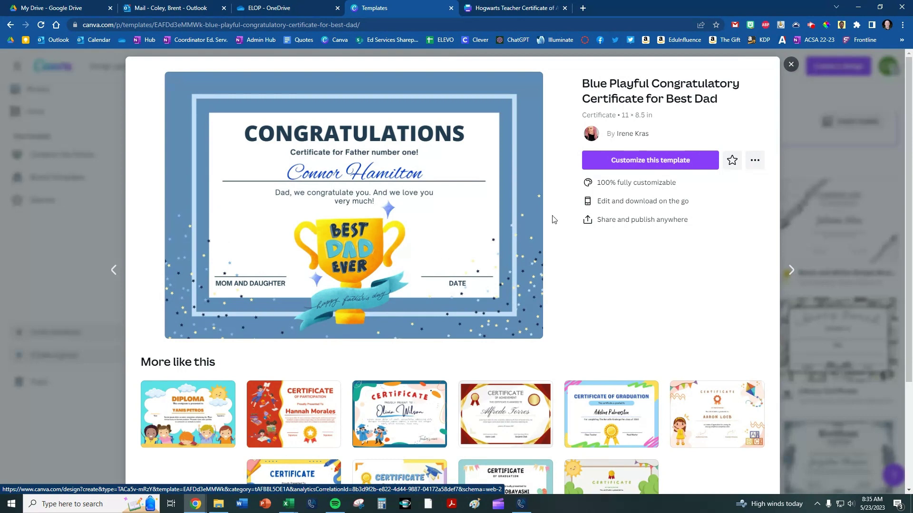
click(789, 66)
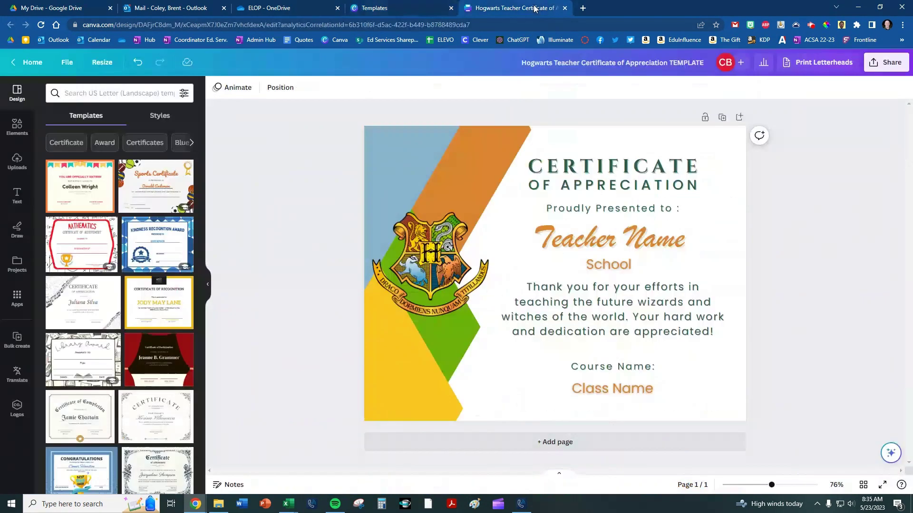
- In the Hogwarts certificate design, add a duplicate page, dismiss the bulk create popup, then delete page 2
click(537, 9)
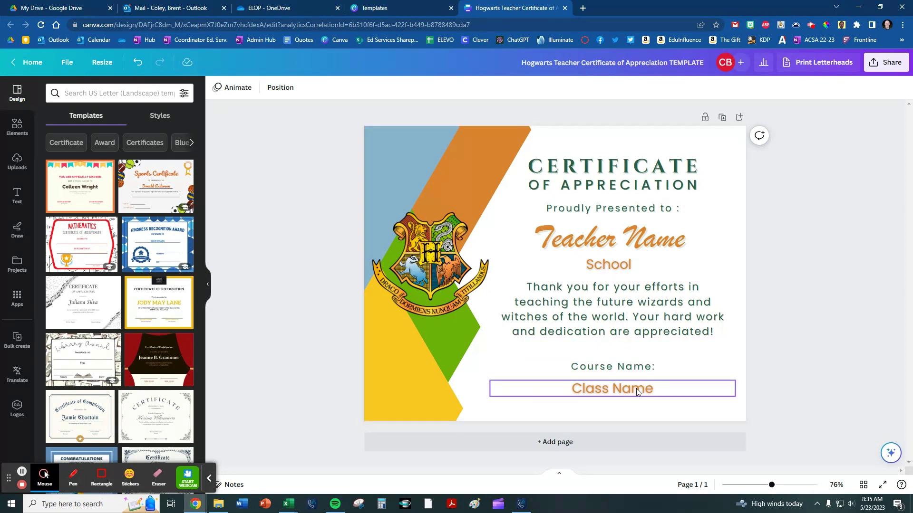
click(722, 119)
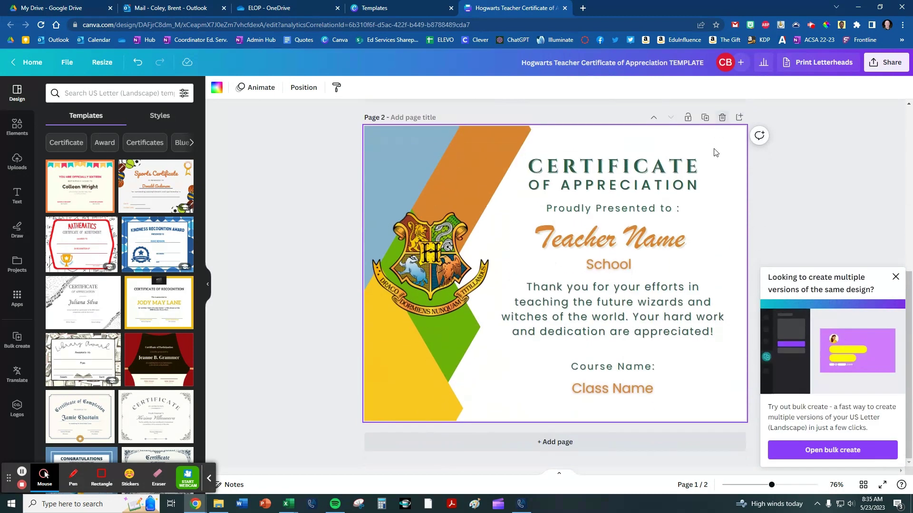
scroll(659, 268, up, 3)
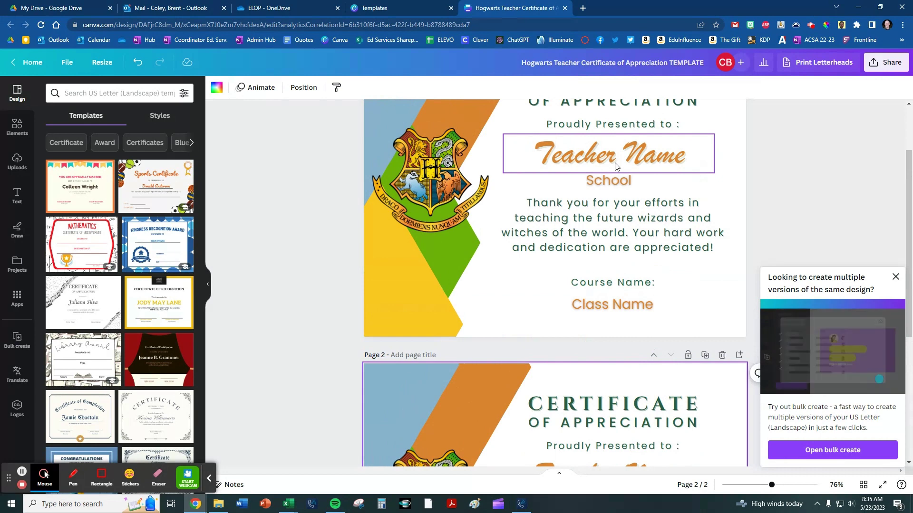
click(896, 276)
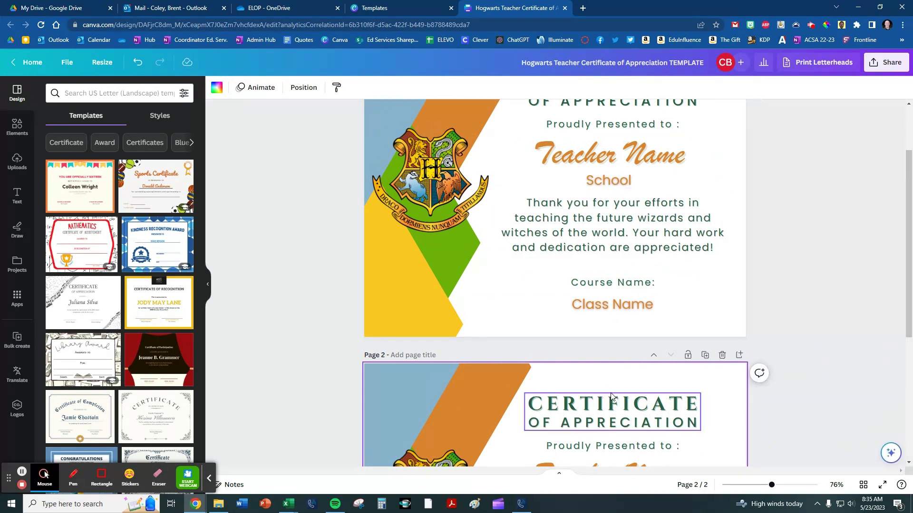
click(722, 355)
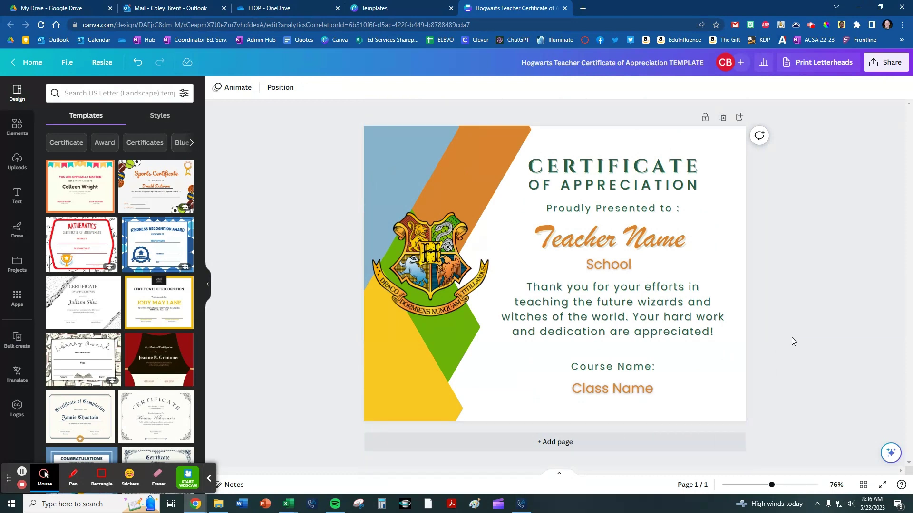
- Show the Excel teacher roster, glance back at Canva, then return to the spreadsheet
mouse_move(287, 504)
click(253, 481)
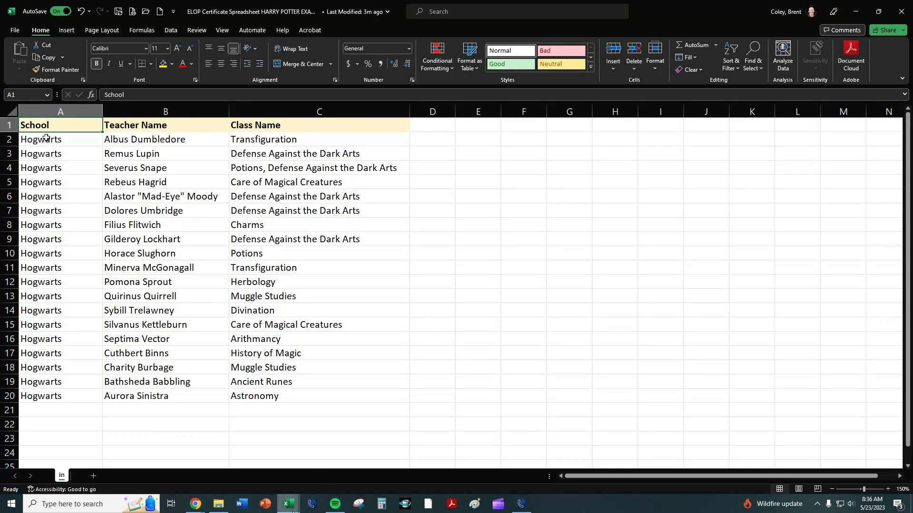
click(104, 483)
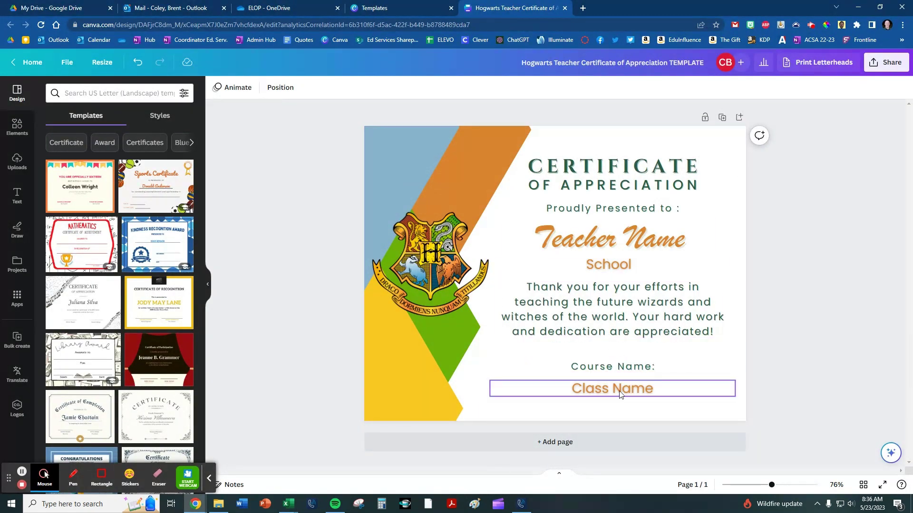
mouse_move(287, 504)
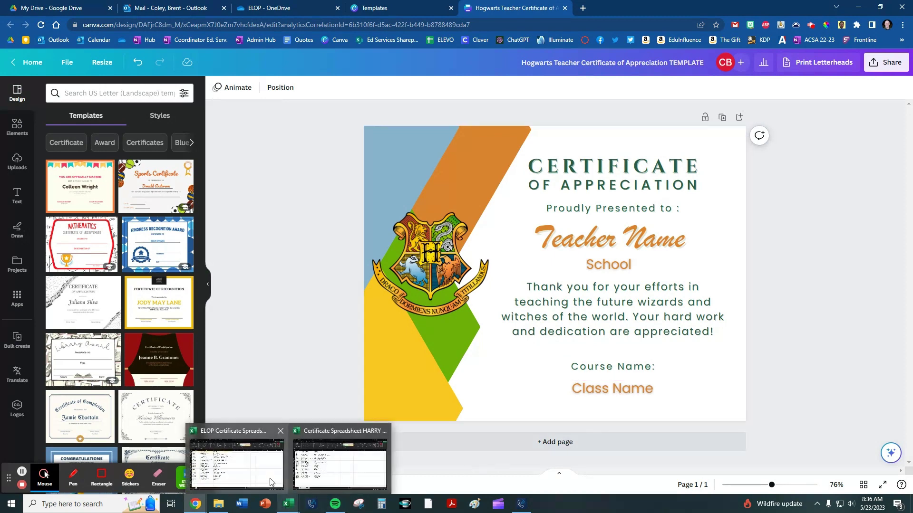
click(259, 472)
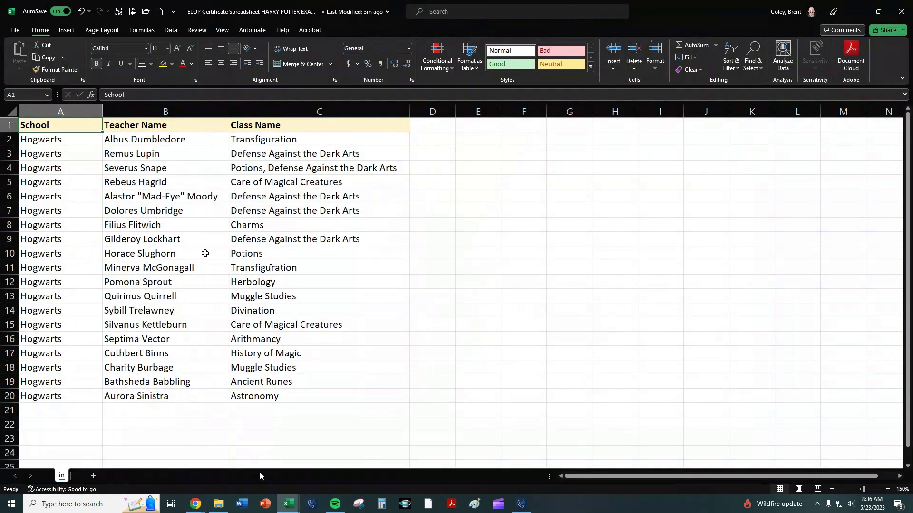
- Choose Save a Copy with CSV (Comma delimited) (*.csv) format, then exit the File screen
click(16, 30)
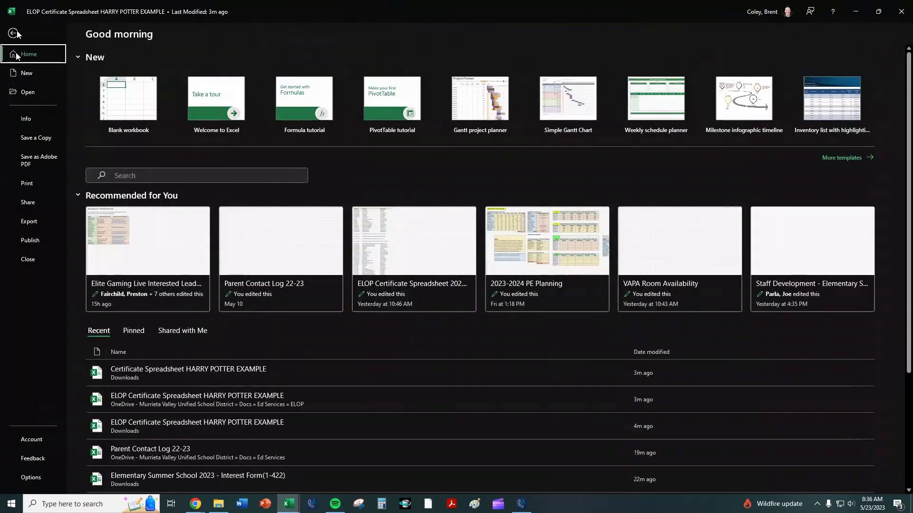
click(34, 139)
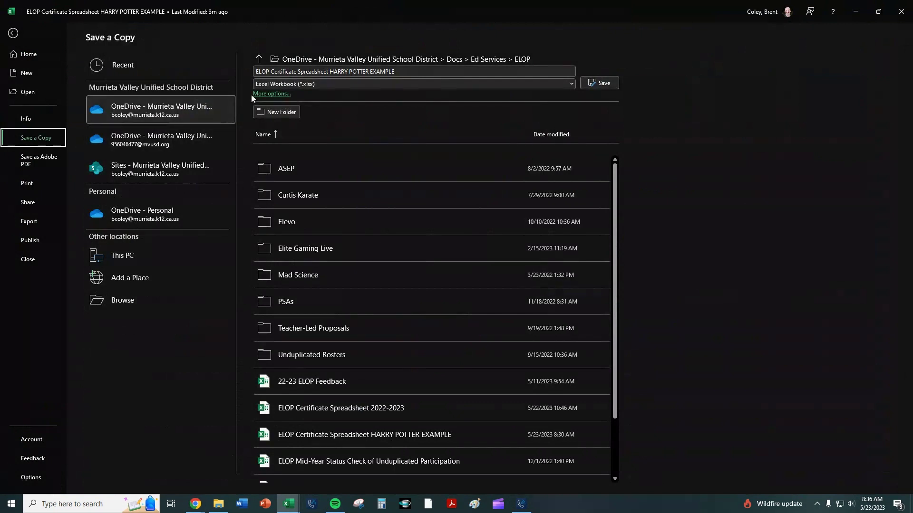
click(319, 85)
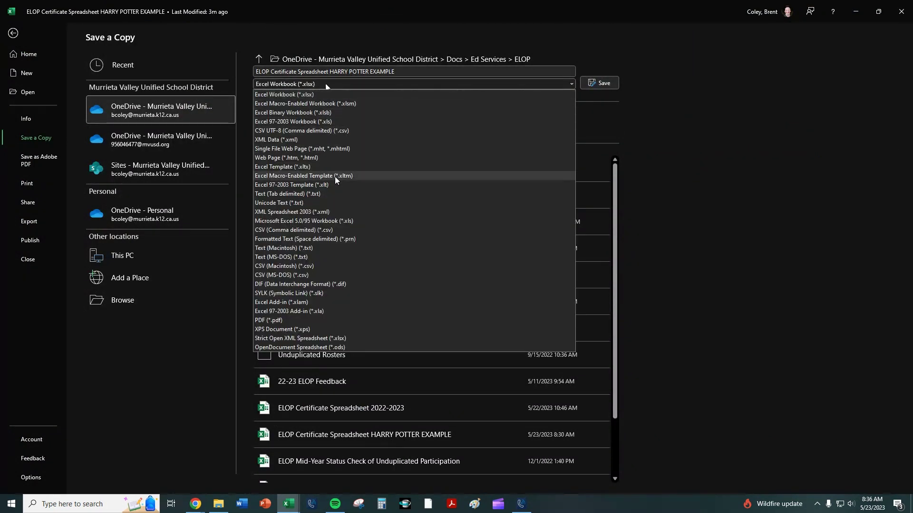
click(343, 229)
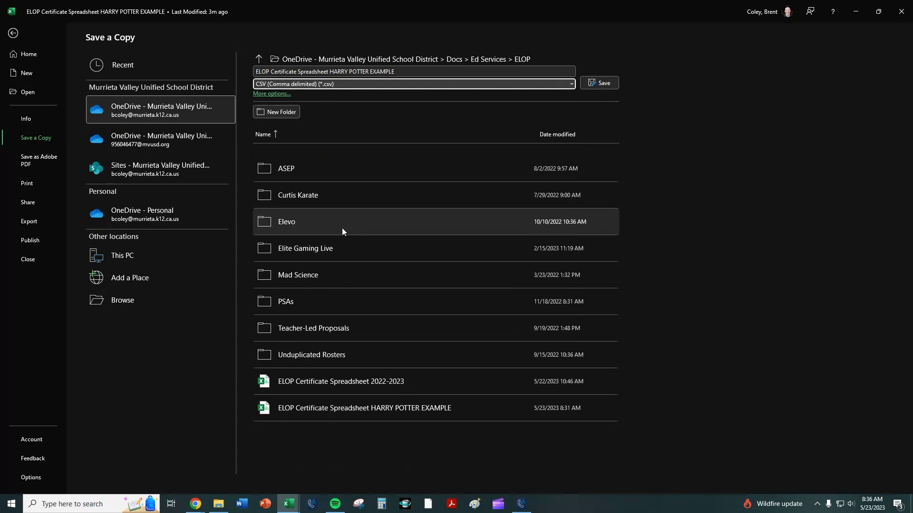
key(Escape)
mouse_move(287, 504)
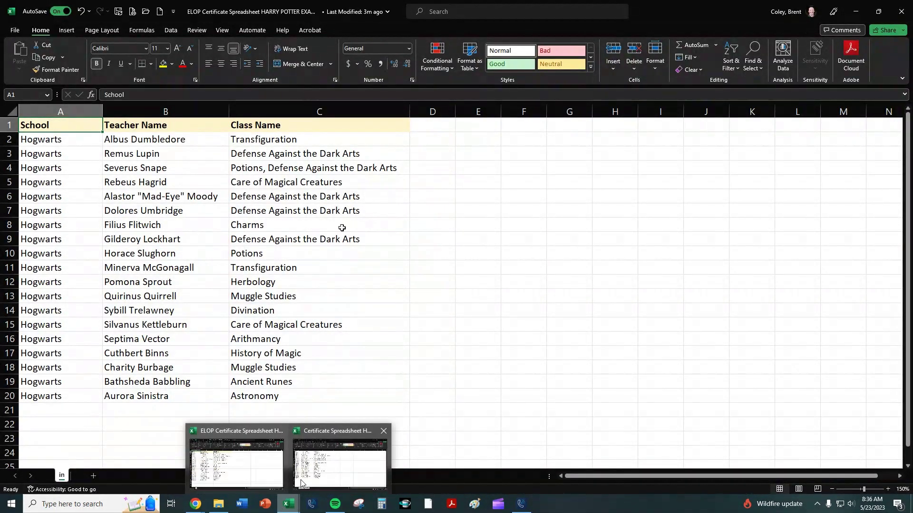
- View the CSV roster workbook, then return to the Hogwarts design in Chrome
click(310, 465)
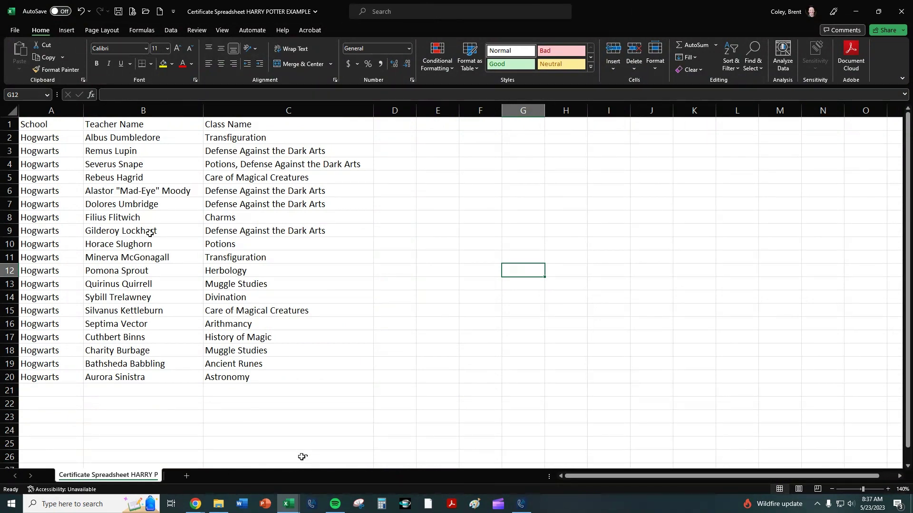
mouse_move(196, 504)
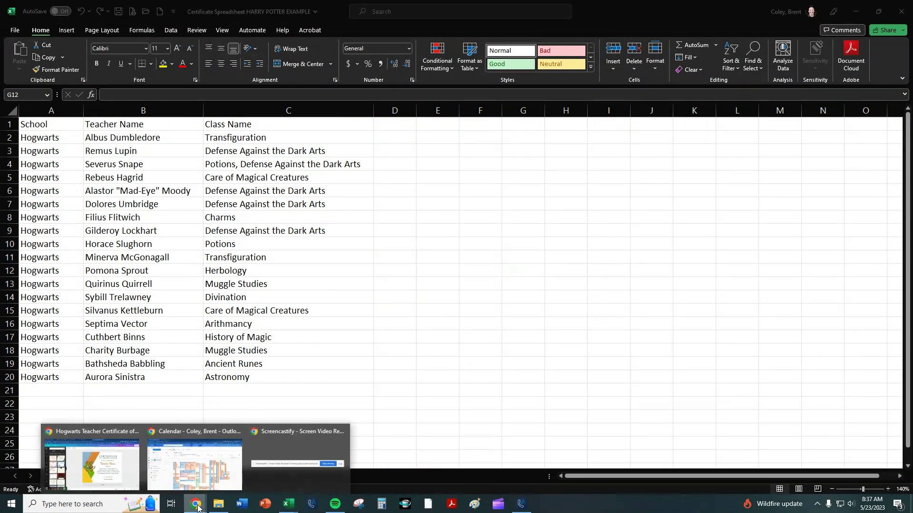
click(125, 461)
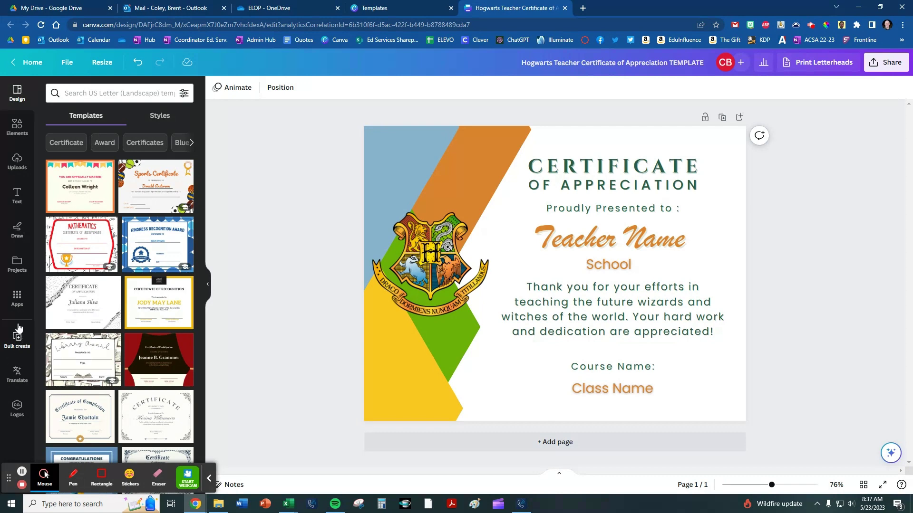
- Launch Bulk create from the Apps side panel
click(17, 297)
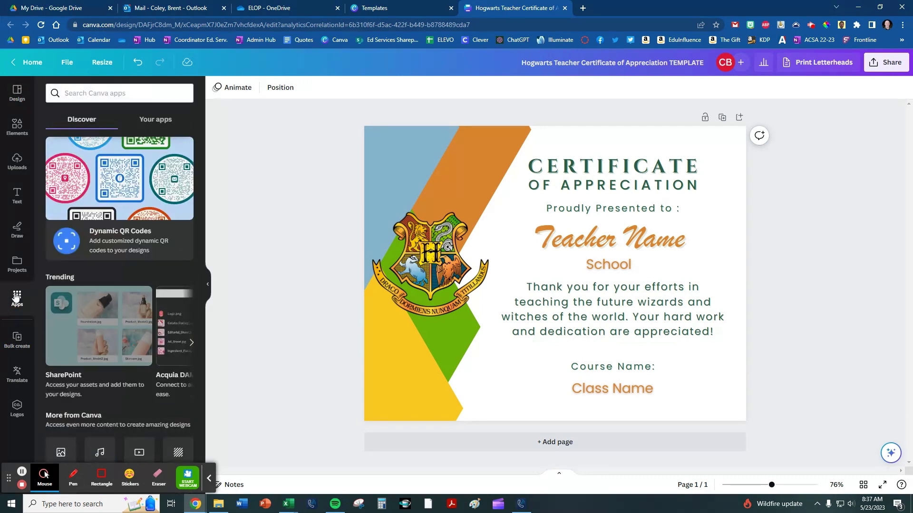
scroll(79, 332, down, 2)
scroll(78, 329, down, 1)
scroll(93, 343, down, 1)
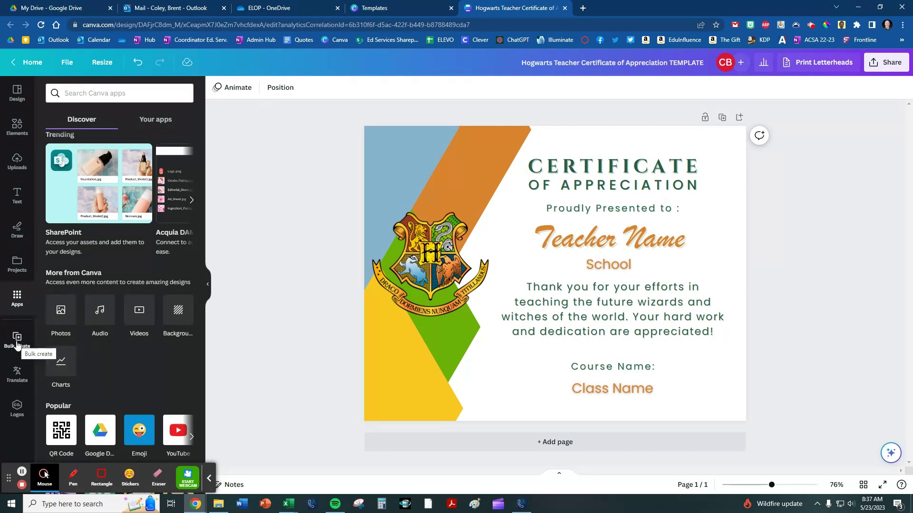
click(18, 346)
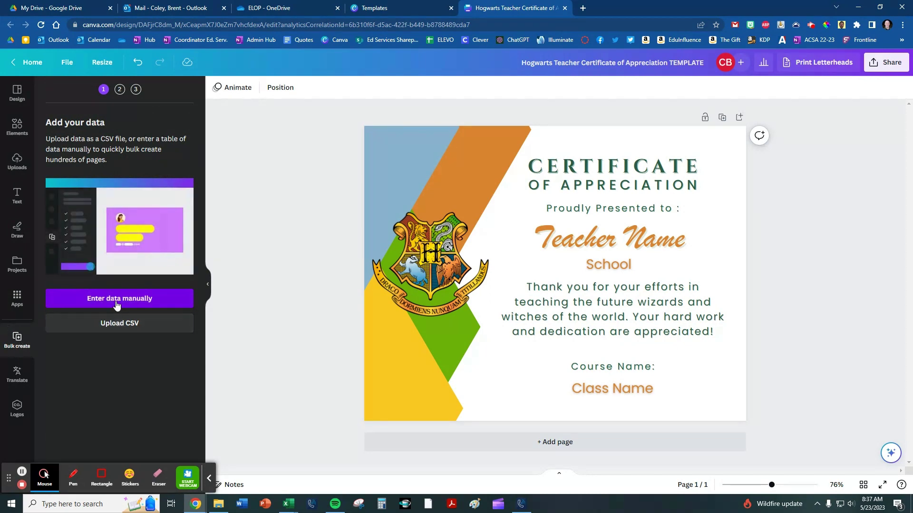
- Upload 'Certificate Spreadsheet HARRY POTTER EXAMPLE' from Downloads as the bulk create CSV
click(120, 325)
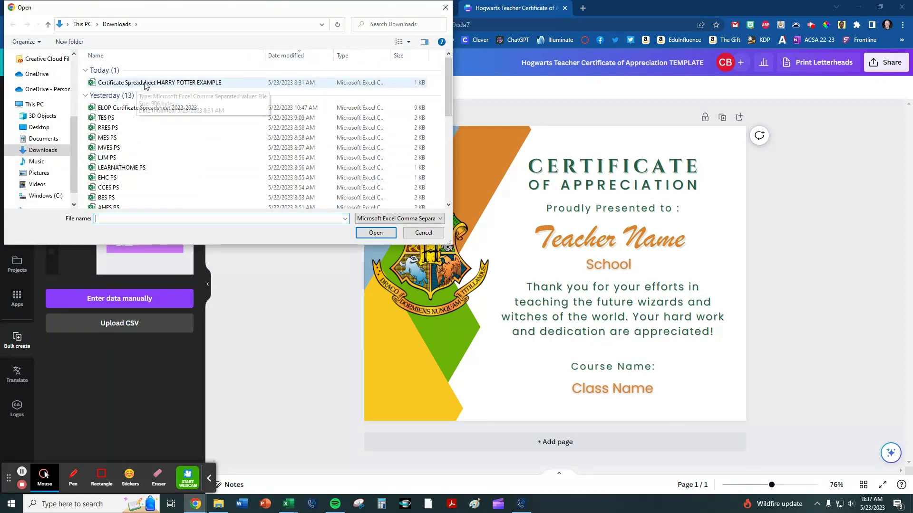
double_click(177, 84)
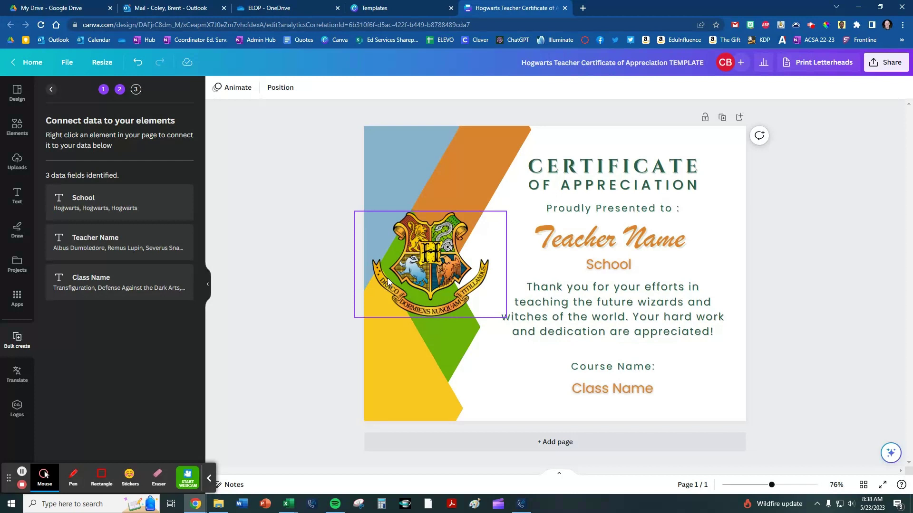
- Connect the teacher name, school and course-name text boxes to Teacher Name, School and Class Name
right_click(596, 236)
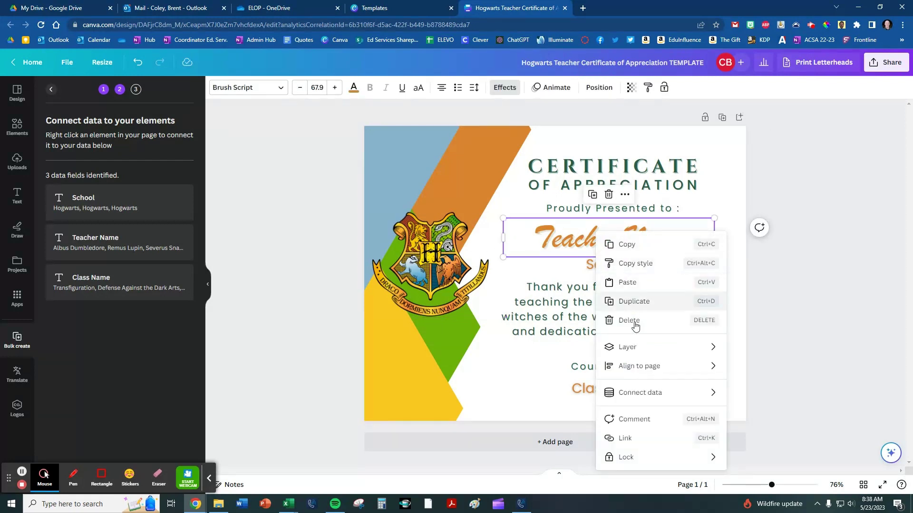
mouse_move(639, 393)
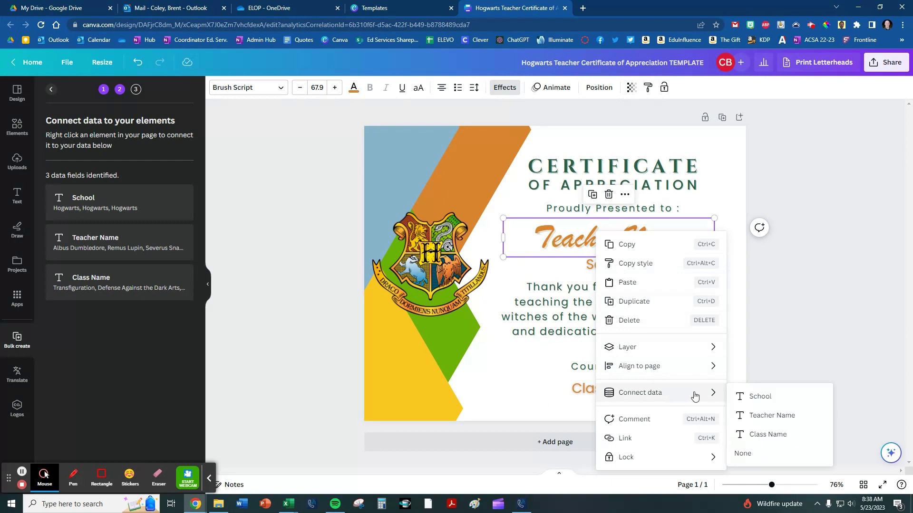
click(767, 421)
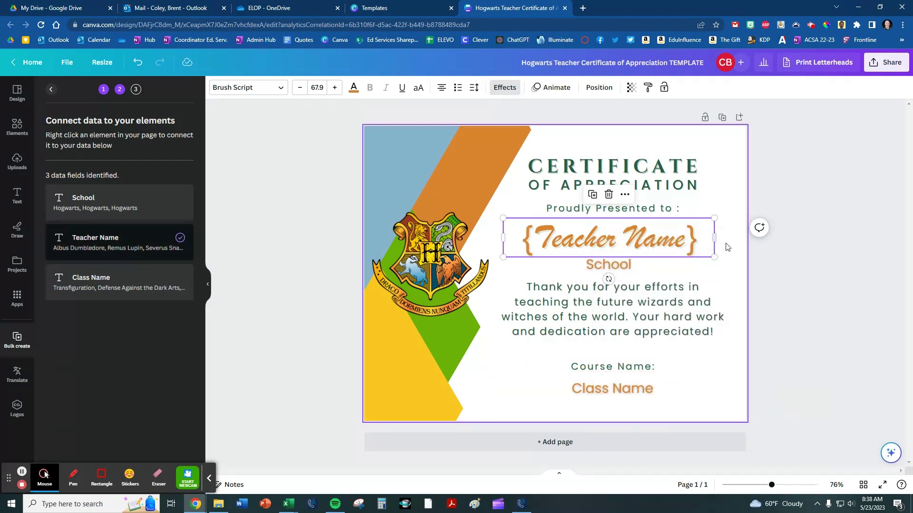
right_click(611, 264)
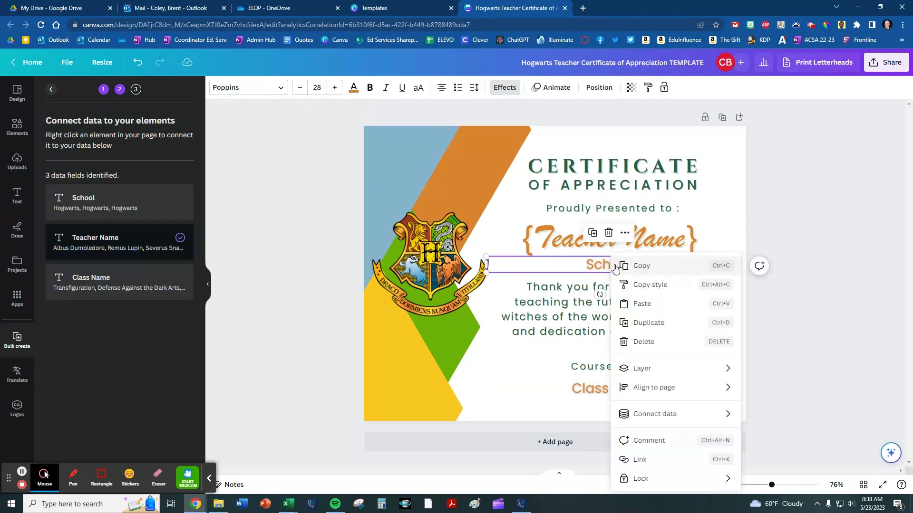
mouse_move(654, 413)
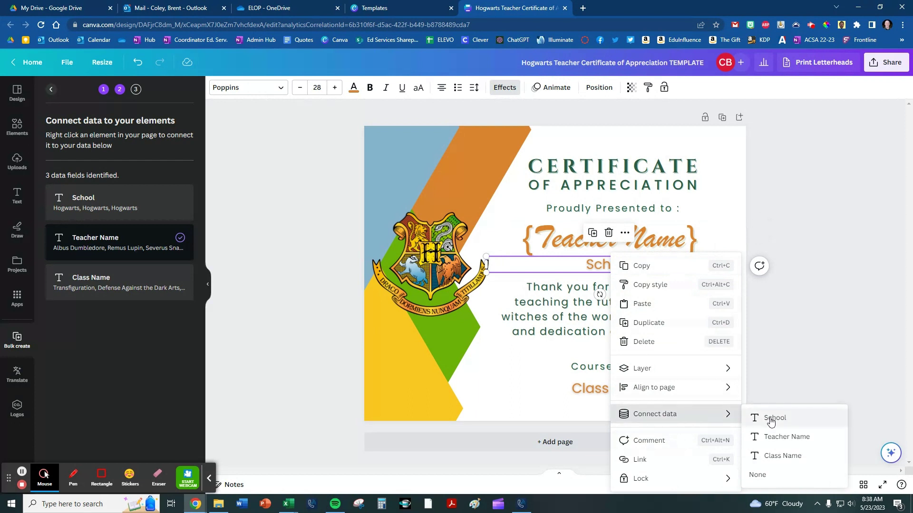
click(769, 417)
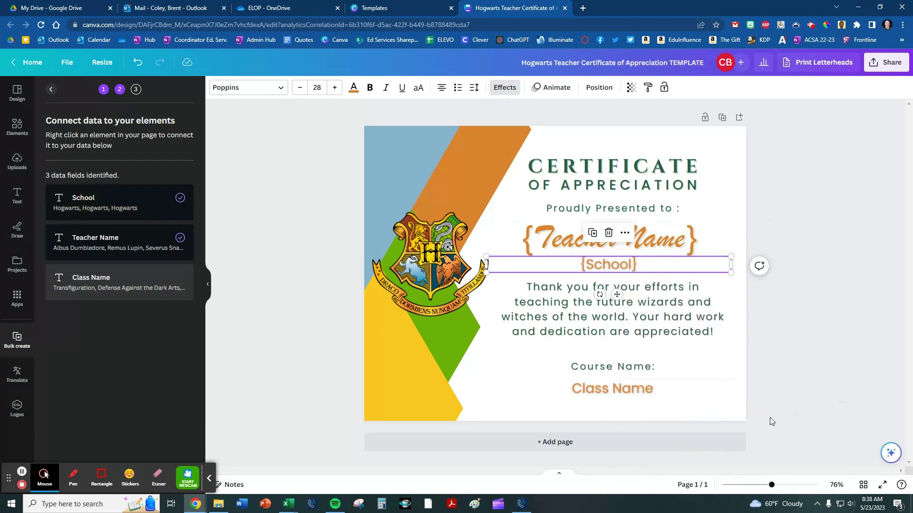
right_click(618, 389)
mouse_move(662, 414)
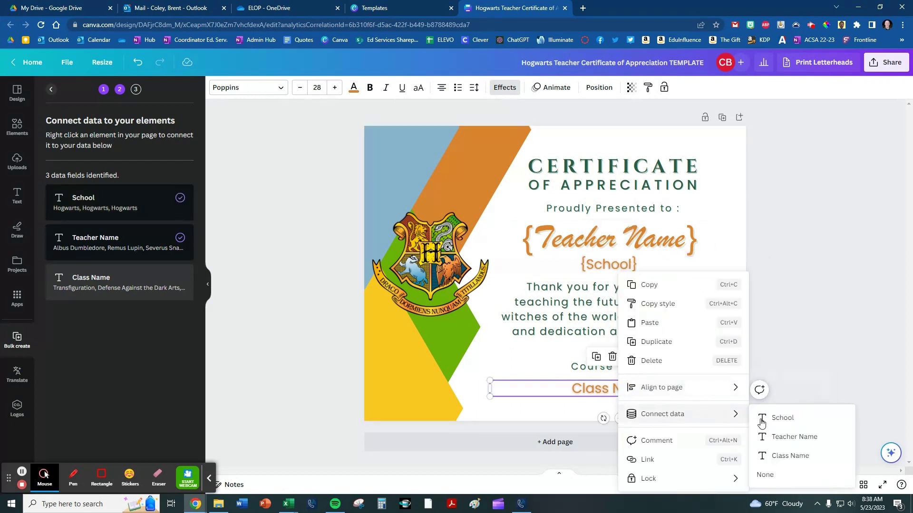
click(789, 458)
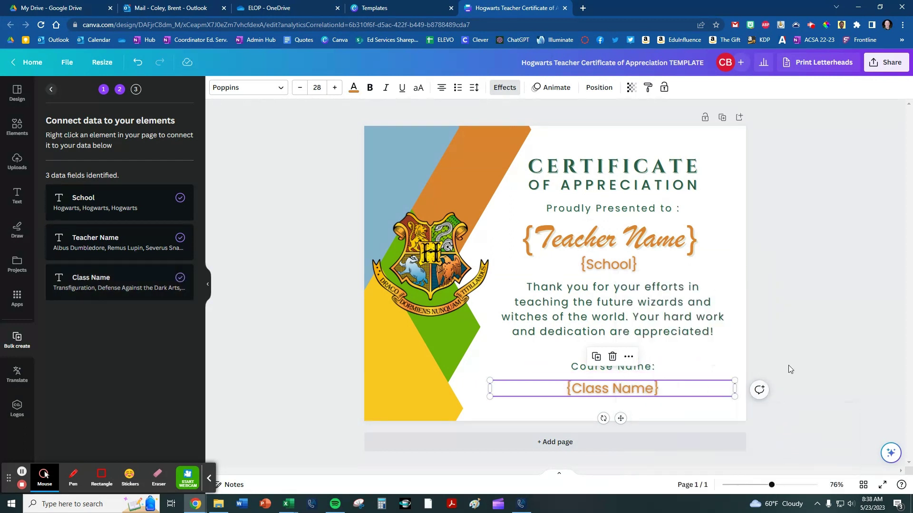
click(835, 344)
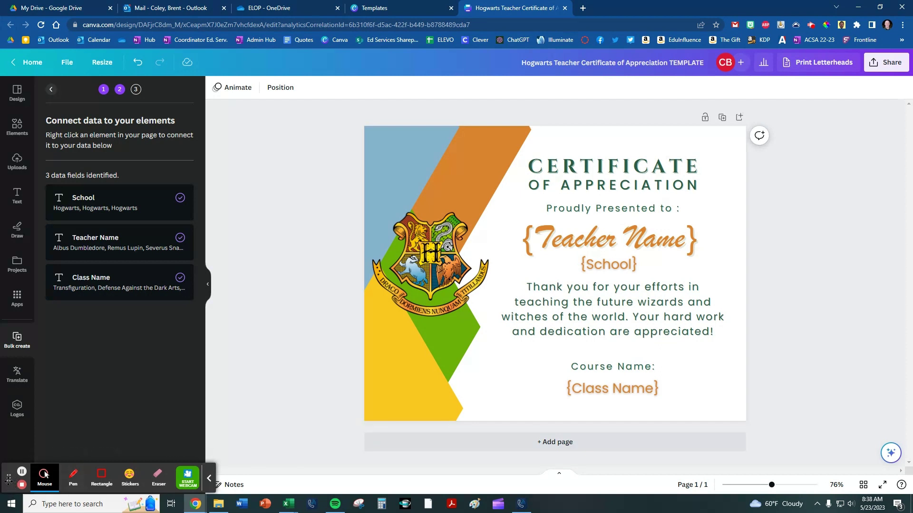
drag(9, 478, 69, 434)
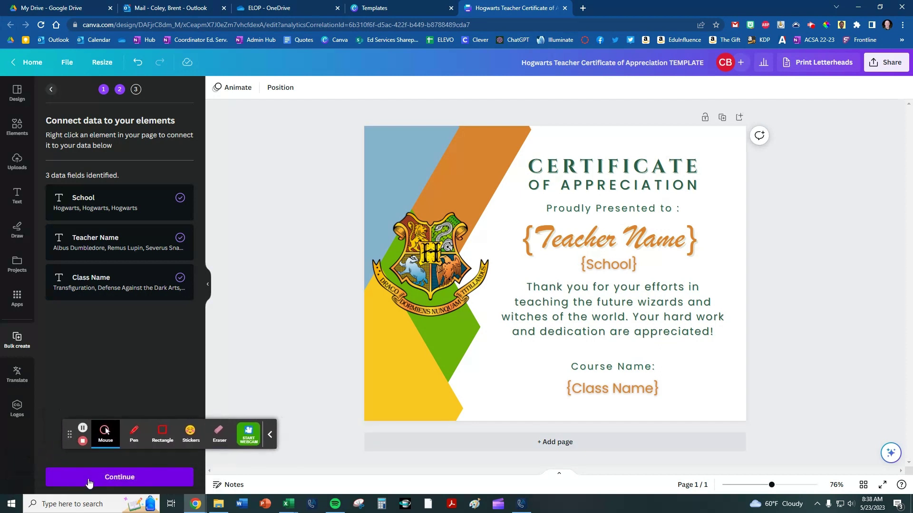
- Continue to the data rows and generate 19 certificate pages from all of them
click(119, 480)
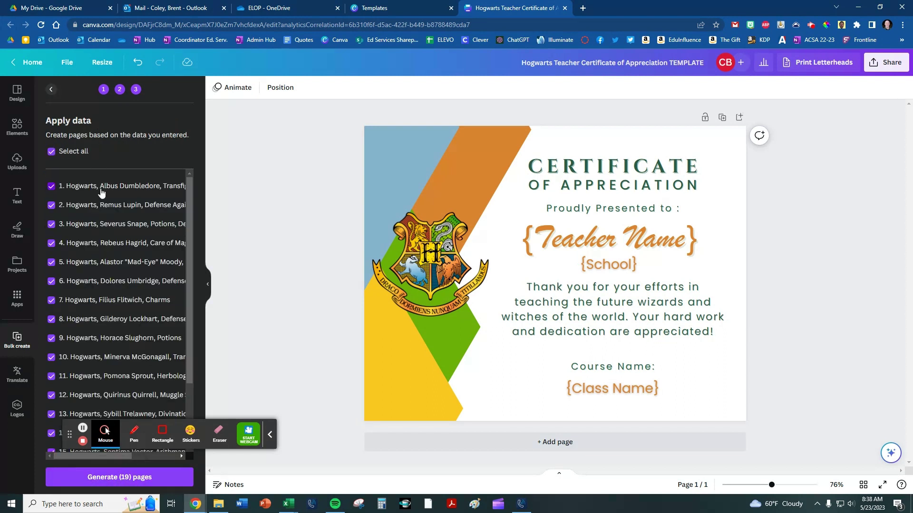
scroll(89, 348, down, 2)
scroll(89, 348, down, 1)
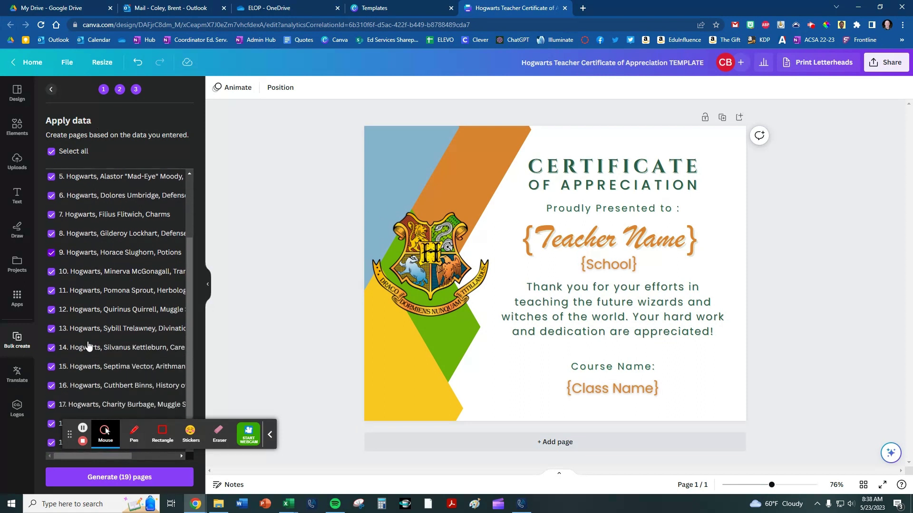
scroll(89, 350, up, 3)
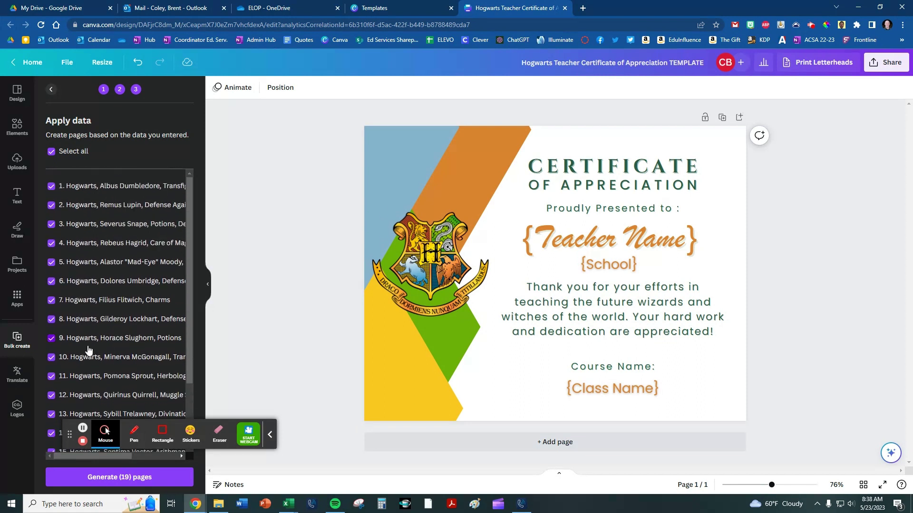
click(101, 477)
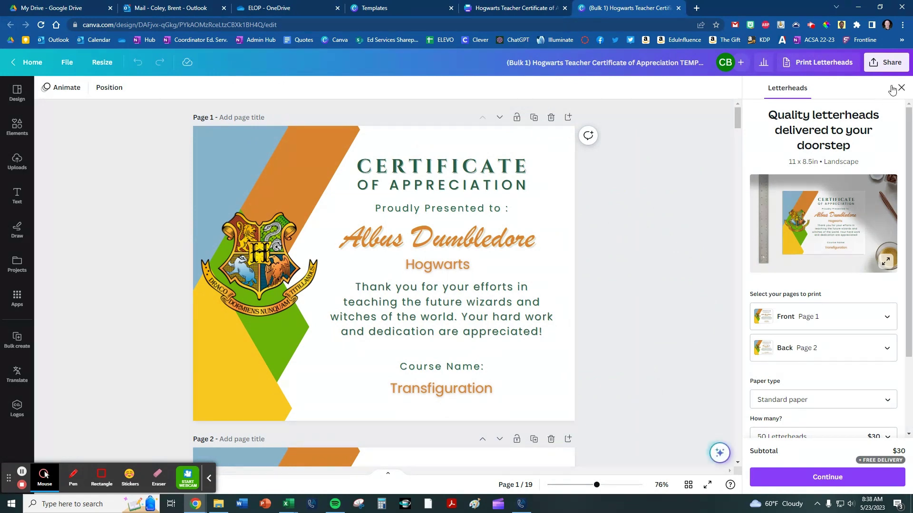
- Close the Letterheads offer and browse the generated pages down to page 10
click(900, 88)
scroll(747, 208, down, 2)
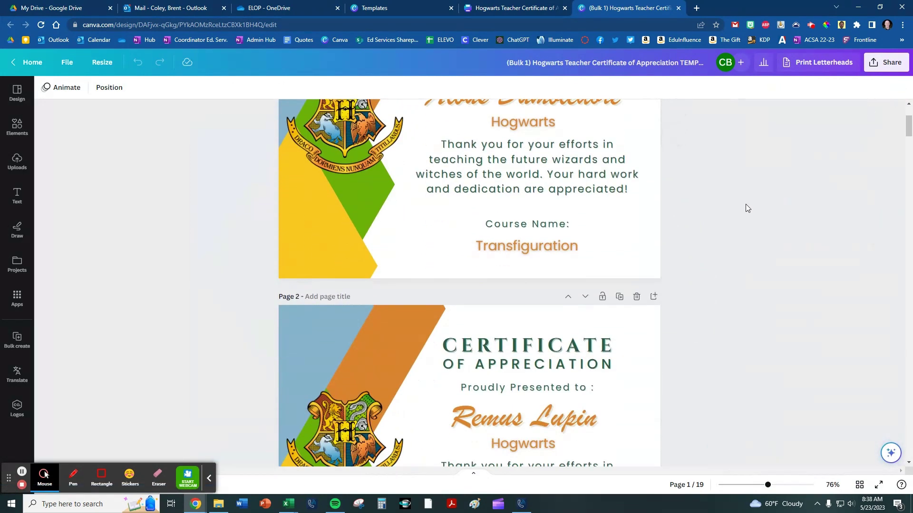
scroll(745, 209, down, 2)
scroll(745, 204, down, 3)
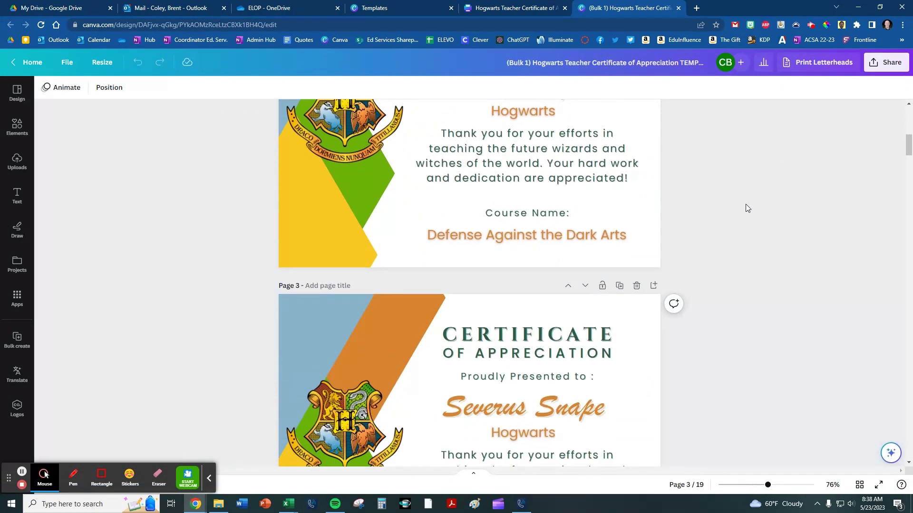
scroll(756, 206, down, 1)
mouse_move(908, 153)
mouse_down()
mouse_move(887, 321)
mouse_move(891, 285)
mouse_move(856, 282)
mouse_up()
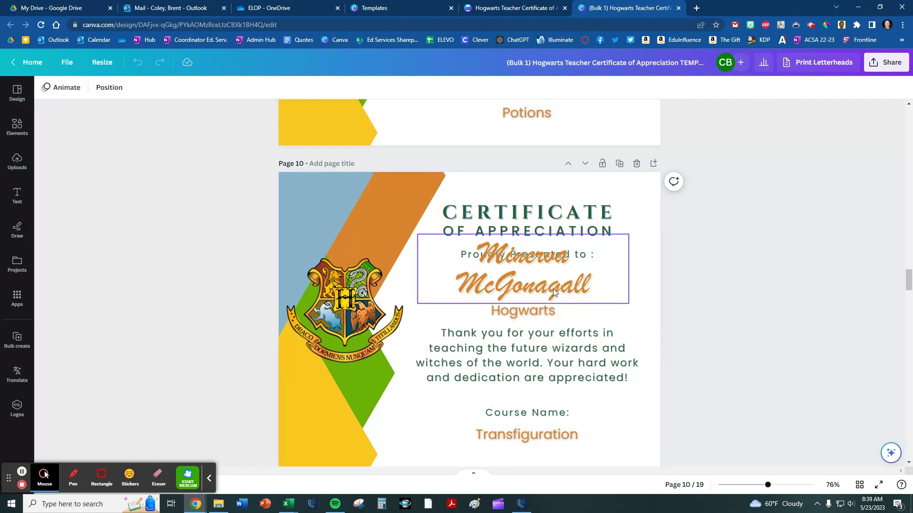
- Reduce Minerva McGonagall's name font size three steps and Silvanus Kettleburn's one step
click(524, 287)
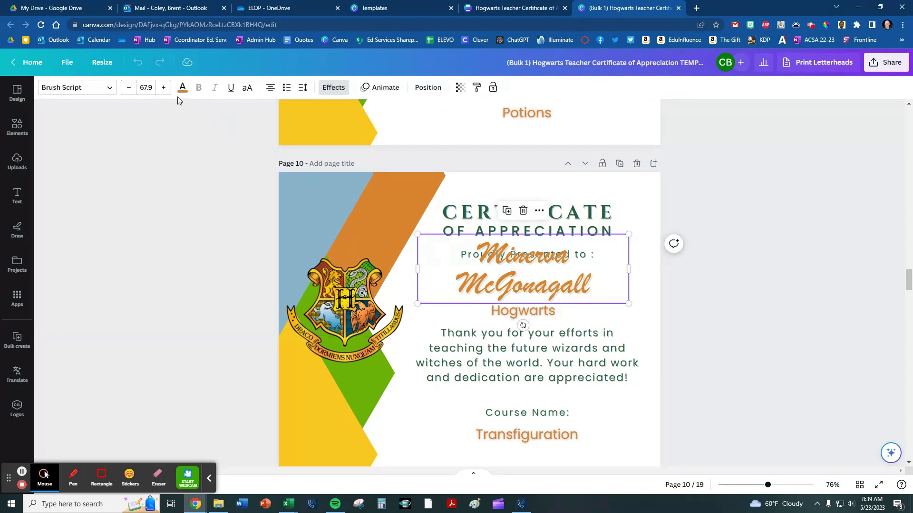
click(129, 87)
click(130, 87)
click(129, 88)
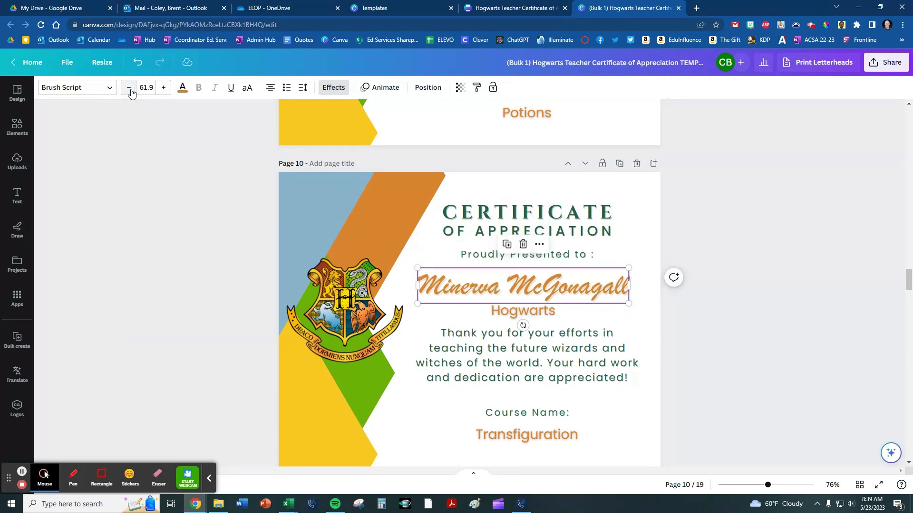
click(776, 211)
scroll(699, 279, down, 3)
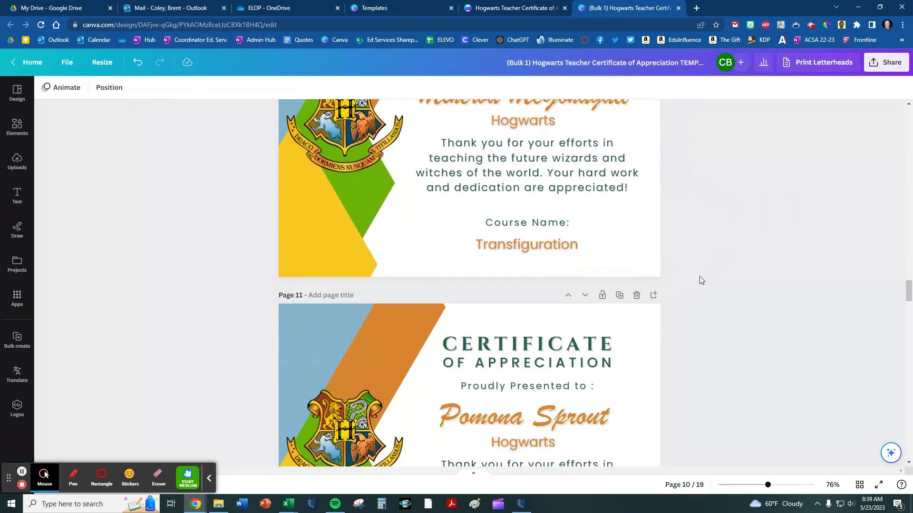
scroll(700, 280, down, 3)
scroll(700, 280, down, 4)
scroll(699, 280, down, 4)
scroll(700, 280, down, 2)
scroll(699, 280, down, 3)
scroll(699, 281, down, 3)
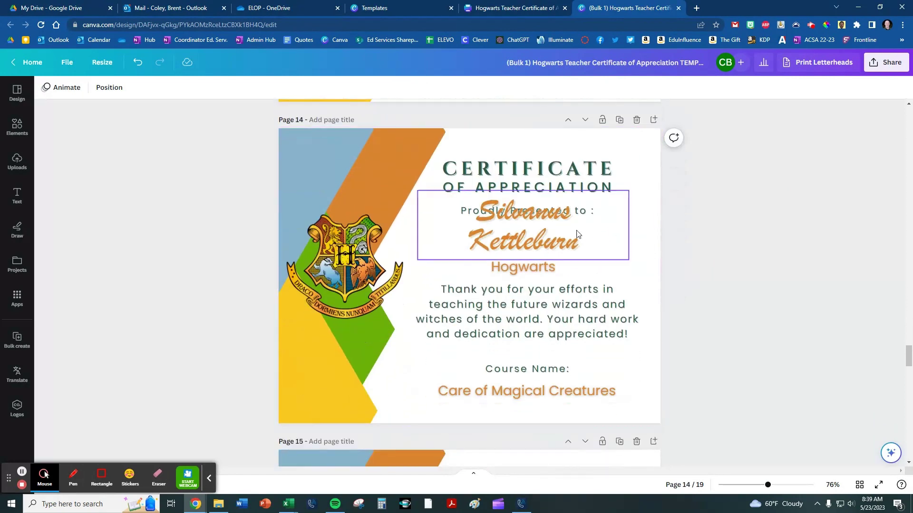
click(509, 238)
click(128, 87)
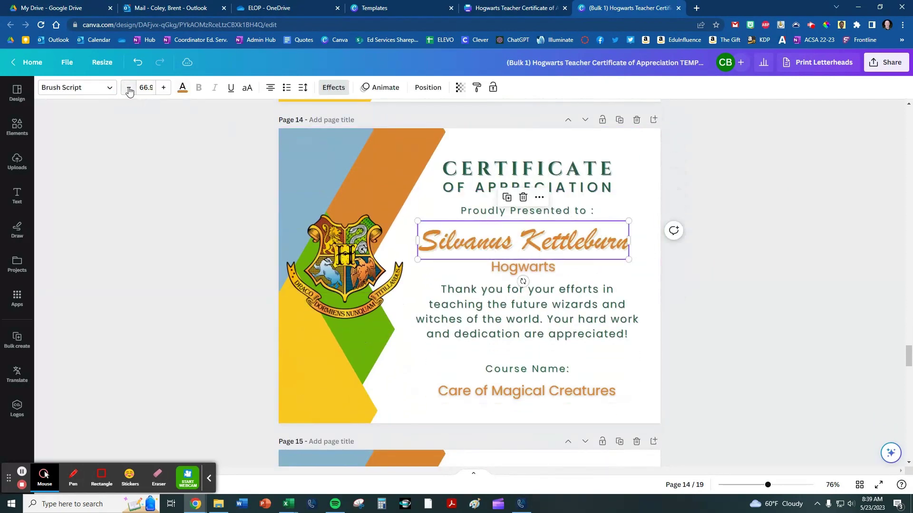
click(768, 300)
scroll(781, 309, down, 5)
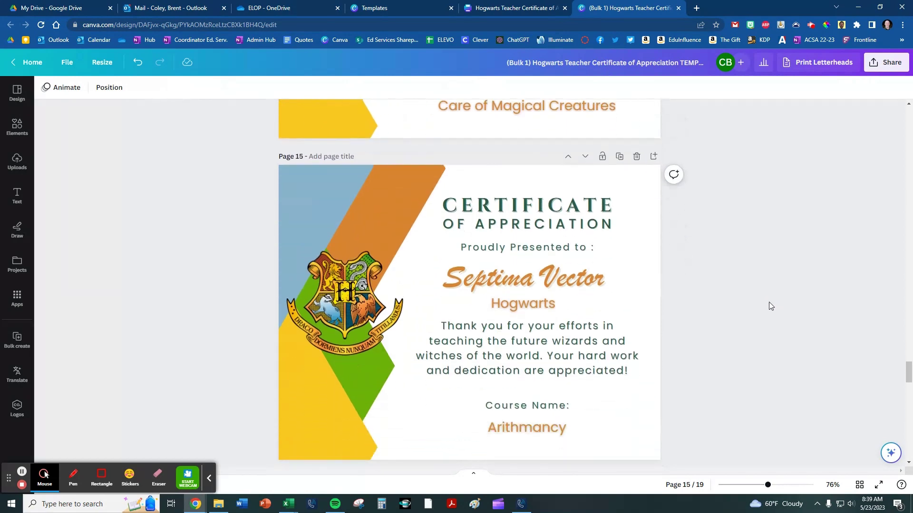
- Download all 19 pages with the PDF Print file type
click(891, 63)
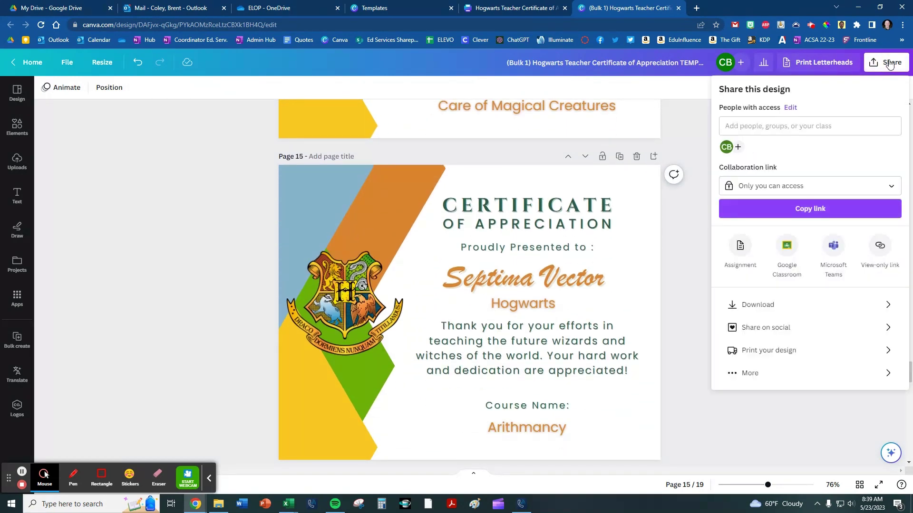
click(742, 305)
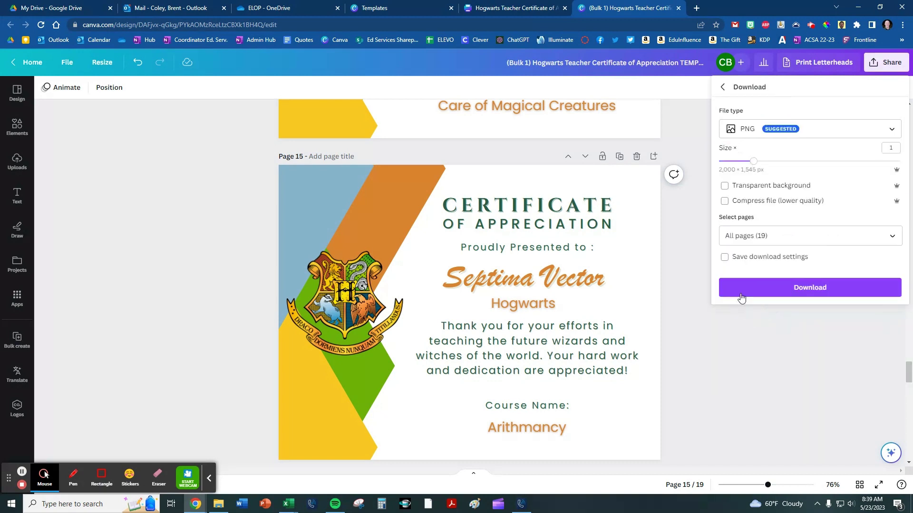
click(739, 295)
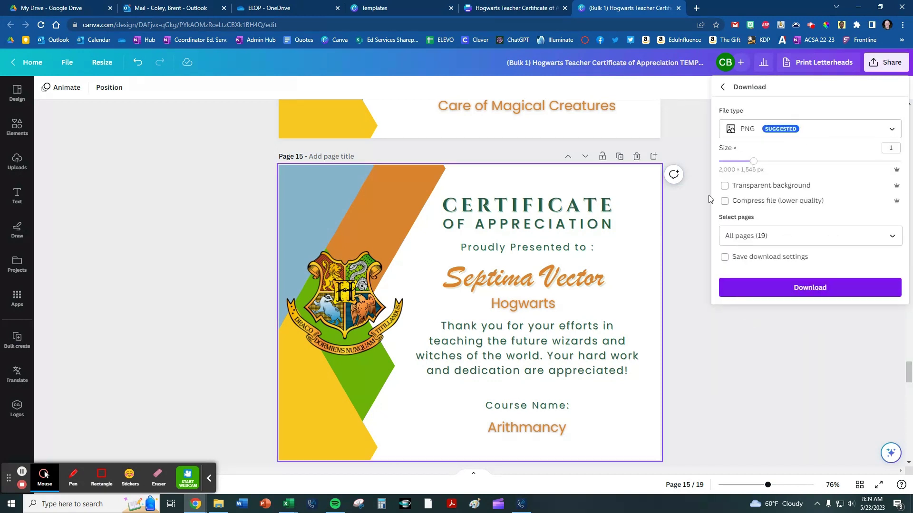
click(748, 136)
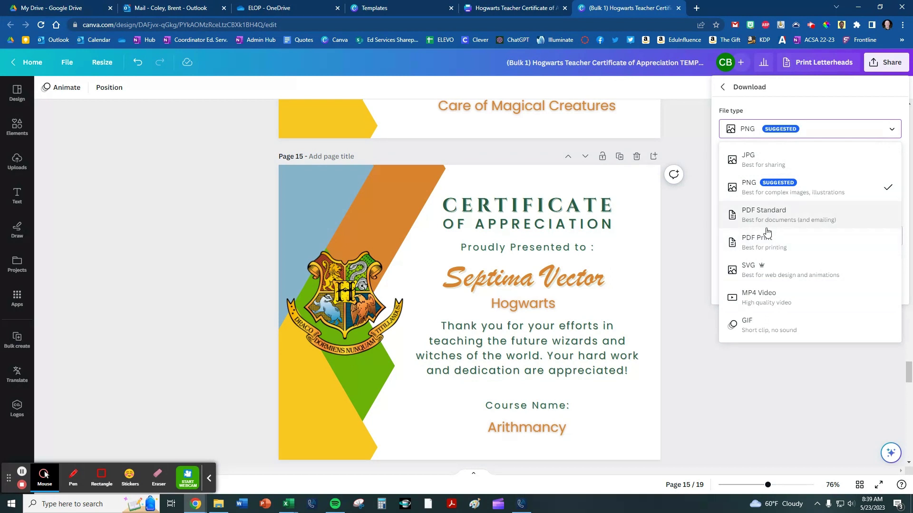
click(761, 241)
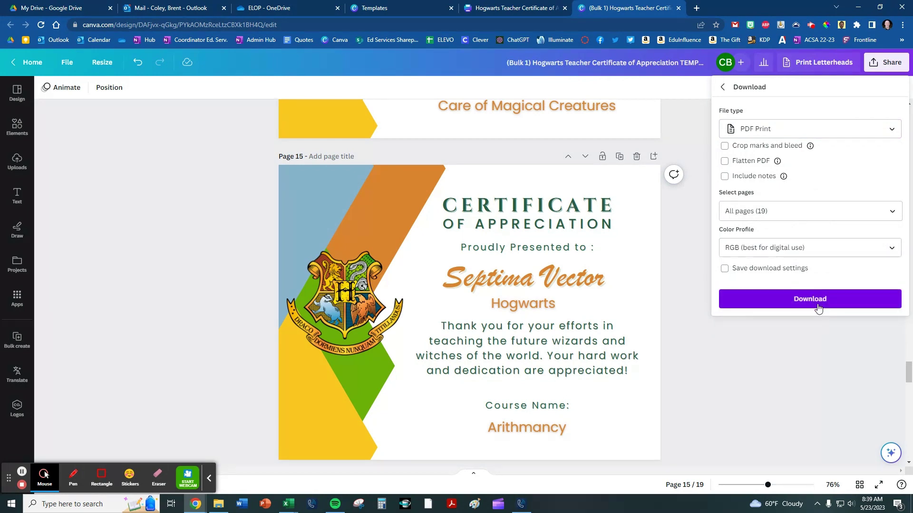
click(817, 301)
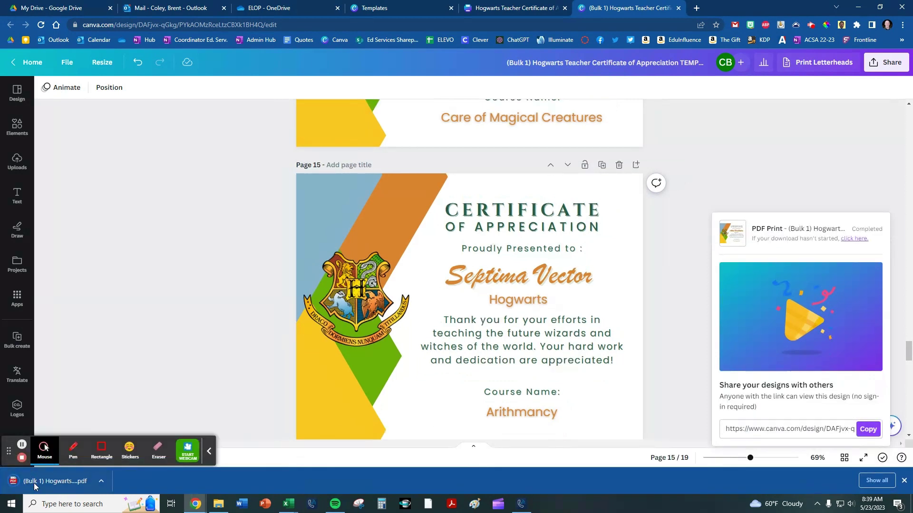
- Open the downloaded PDF and view pages 2 to 6, ending at Dolores Umbridge
click(34, 485)
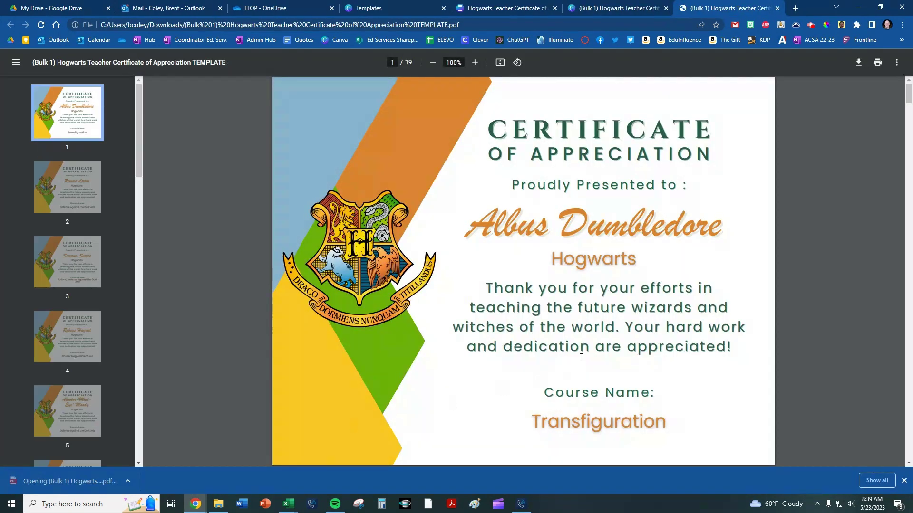
click(66, 198)
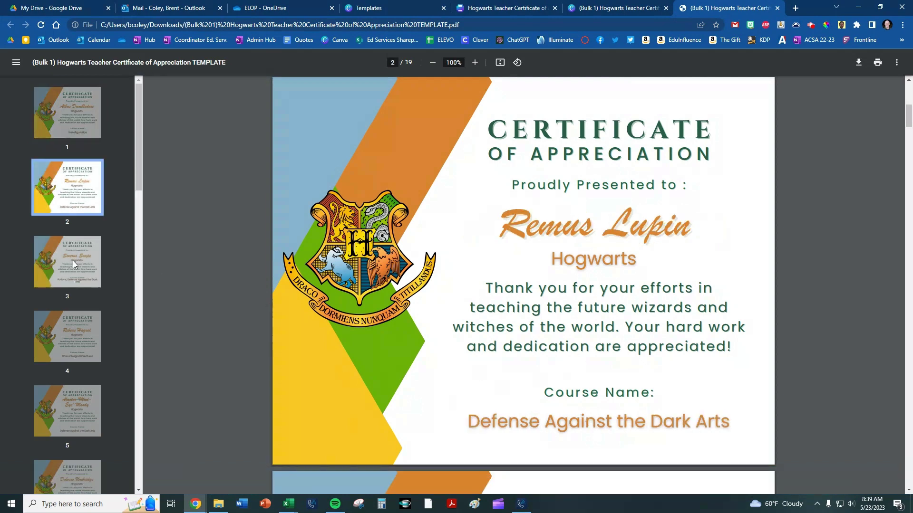
click(72, 275)
click(72, 351)
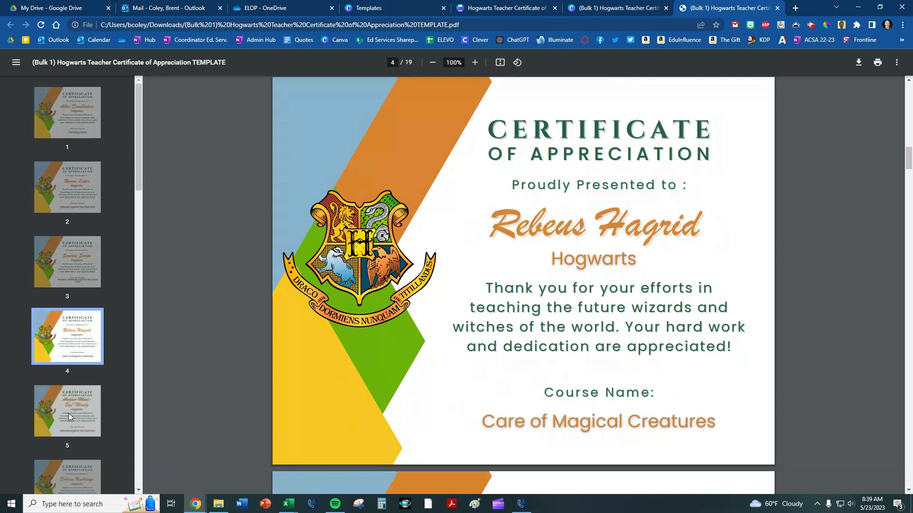
click(69, 428)
click(72, 472)
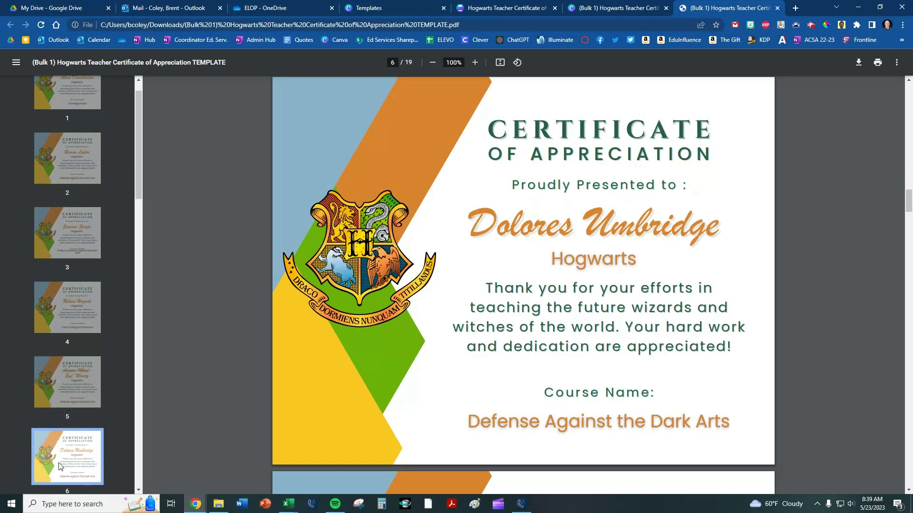